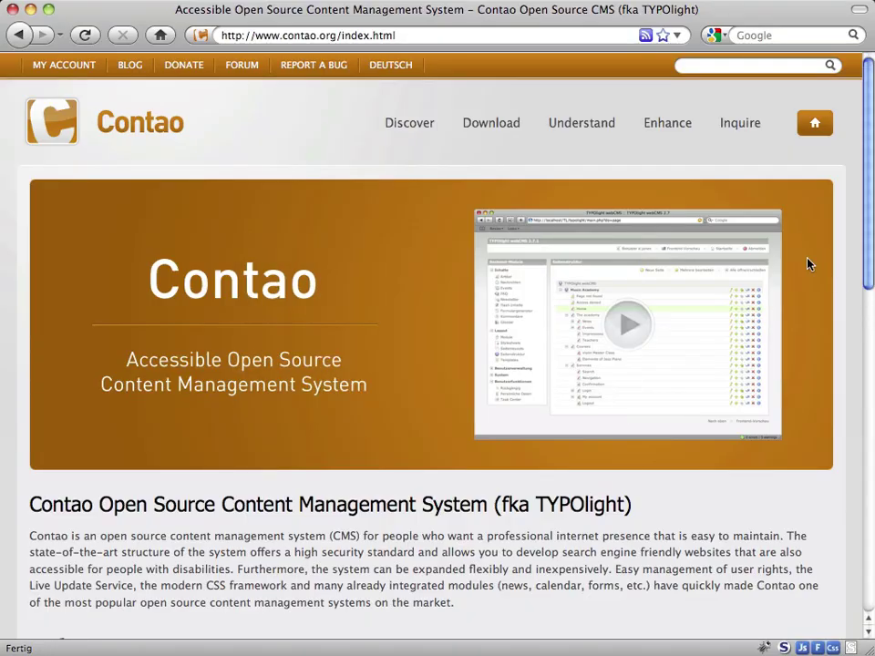
# Open the core translator's online editor and review the French calendar labels.
pyautogui.moveTo(665, 123)
pyautogui.click(660, 169)
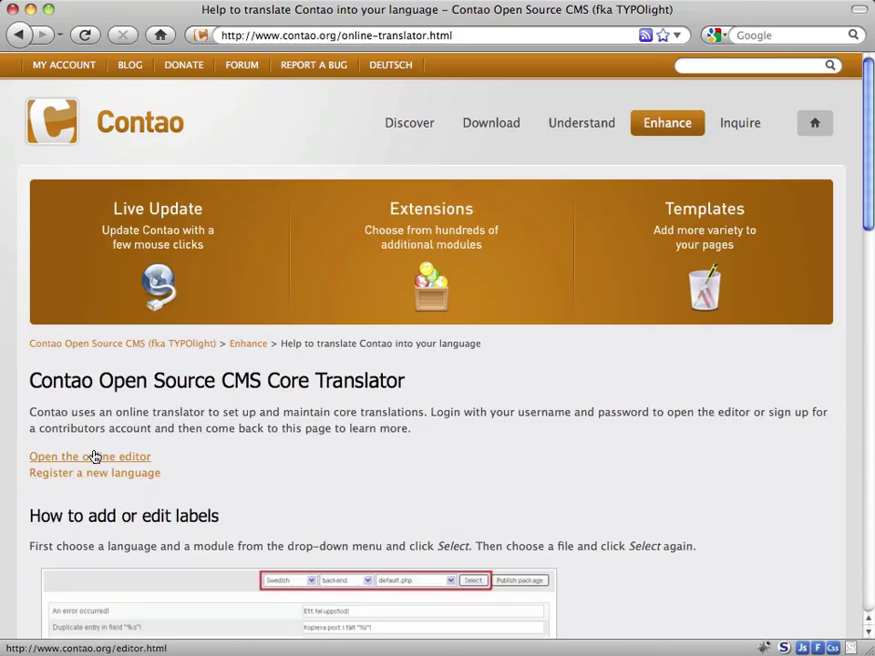
pyautogui.click(93, 463)
pyautogui.scroll(-10, 474, 507)
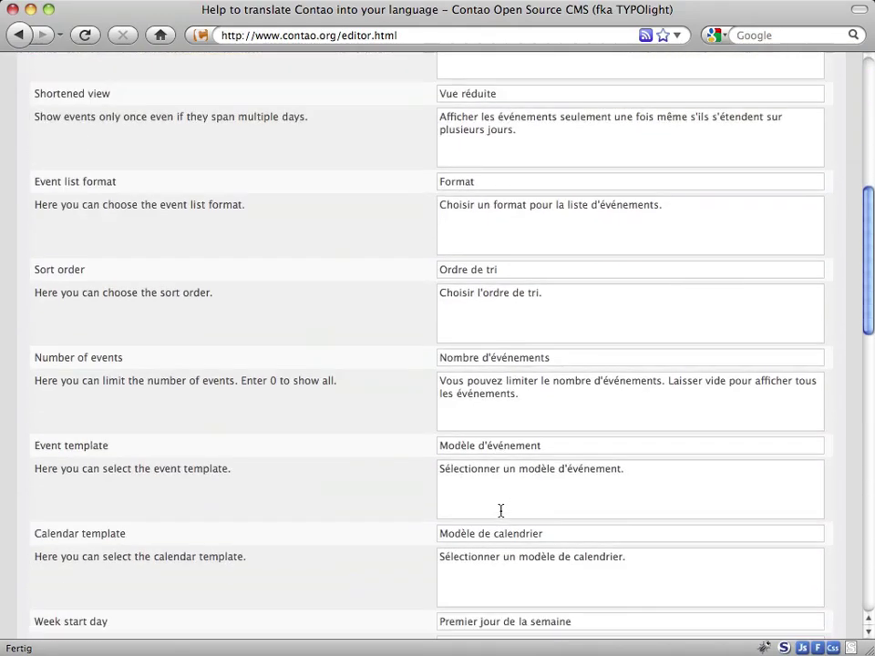
pyautogui.scroll(10, 569, 516)
pyautogui.scroll(2, 569, 517)
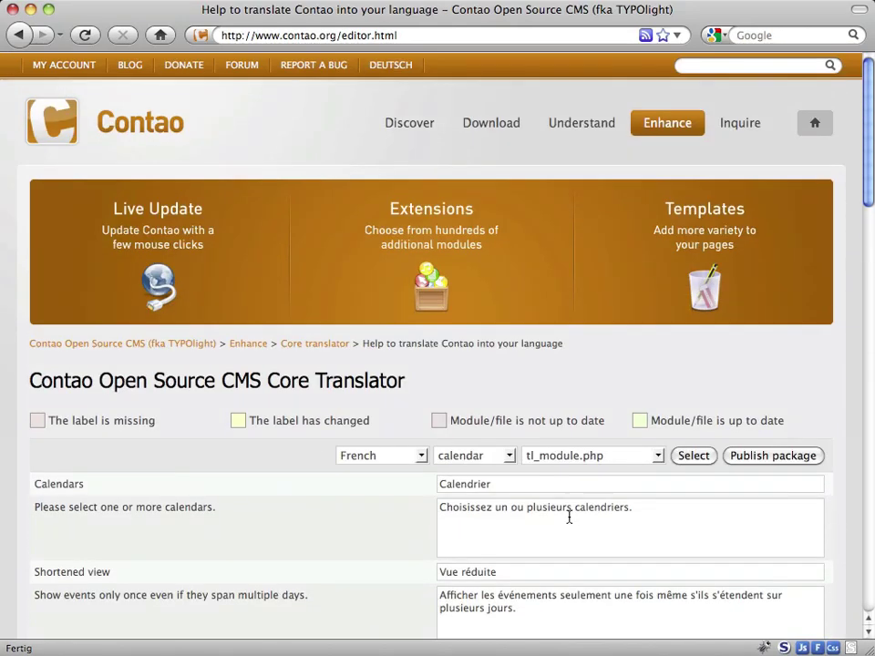
# Open the French package publishing form and look through it.
pyautogui.click(786, 464)
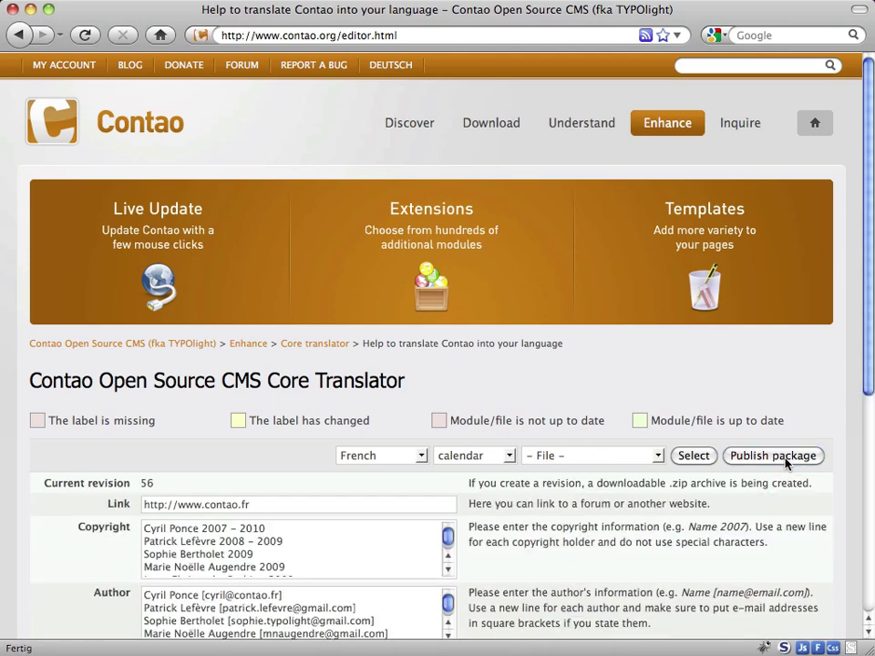
pyautogui.scroll(-3, 786, 463)
pyautogui.scroll(3, 786, 463)
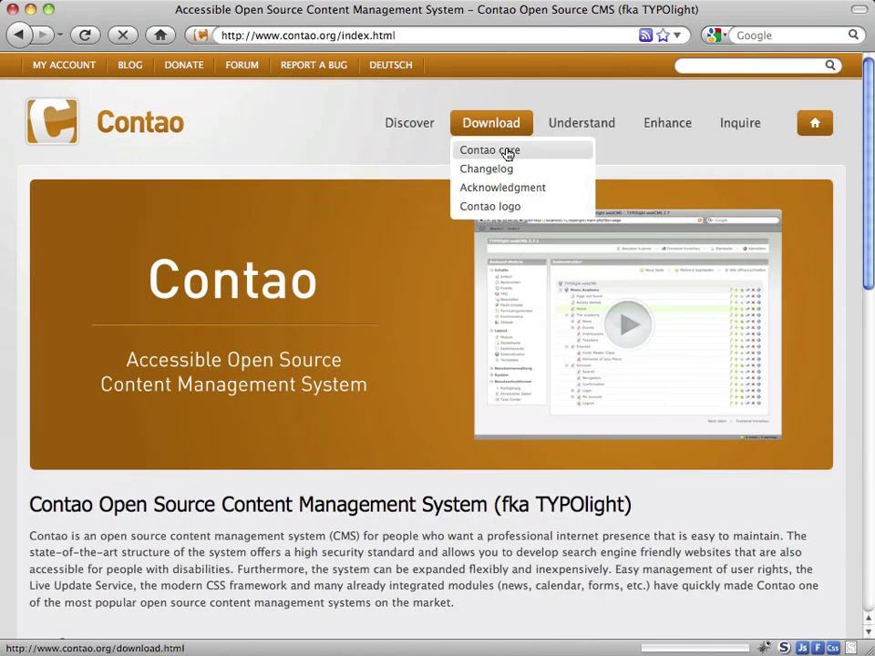
# Download TYPOlight-French-v56.zip from the Contao core French translation files.
pyautogui.click(508, 153)
pyautogui.click(702, 292)
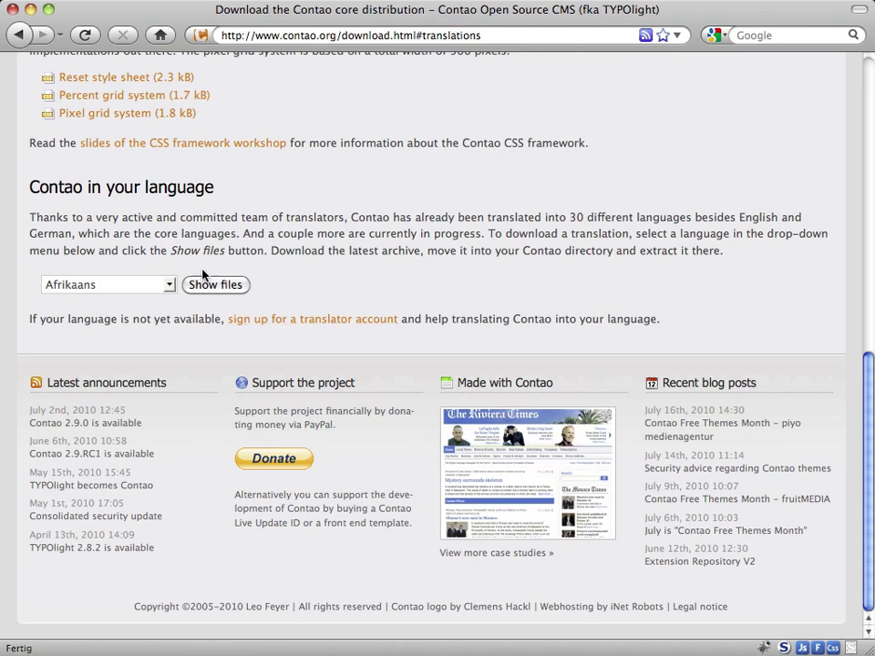
pyautogui.click(128, 284)
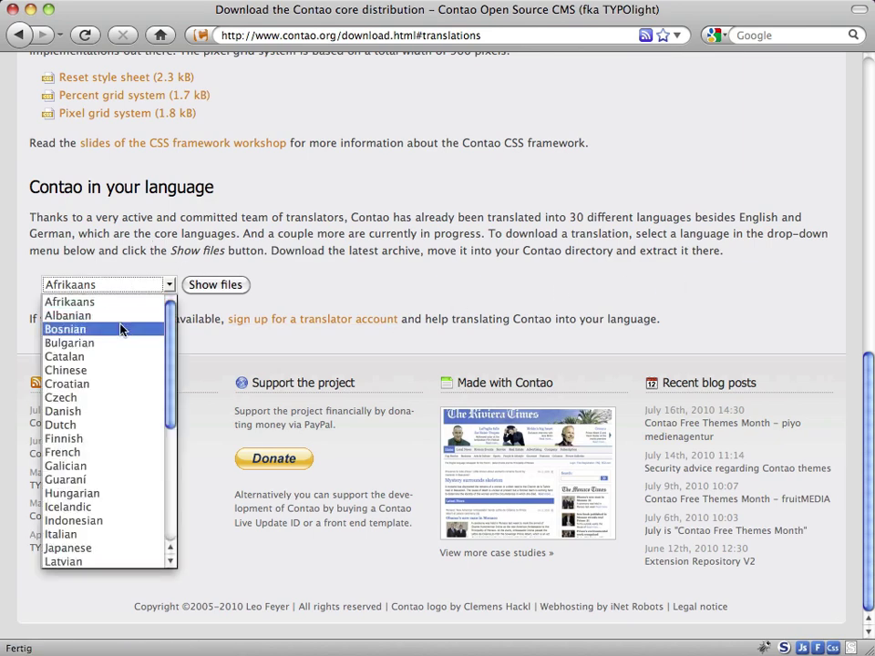
pyautogui.click(103, 452)
pyautogui.click(230, 286)
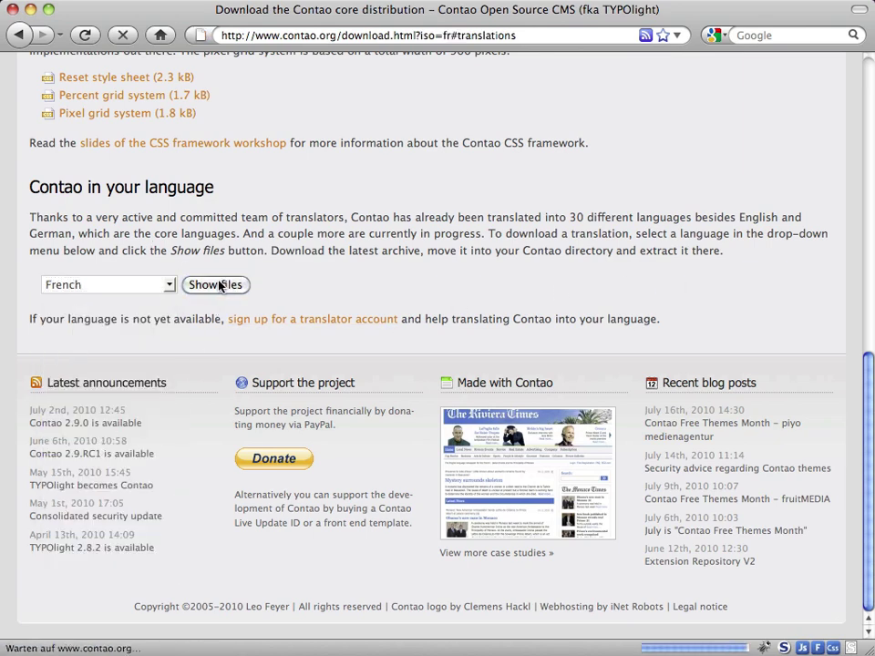
pyautogui.click(139, 193)
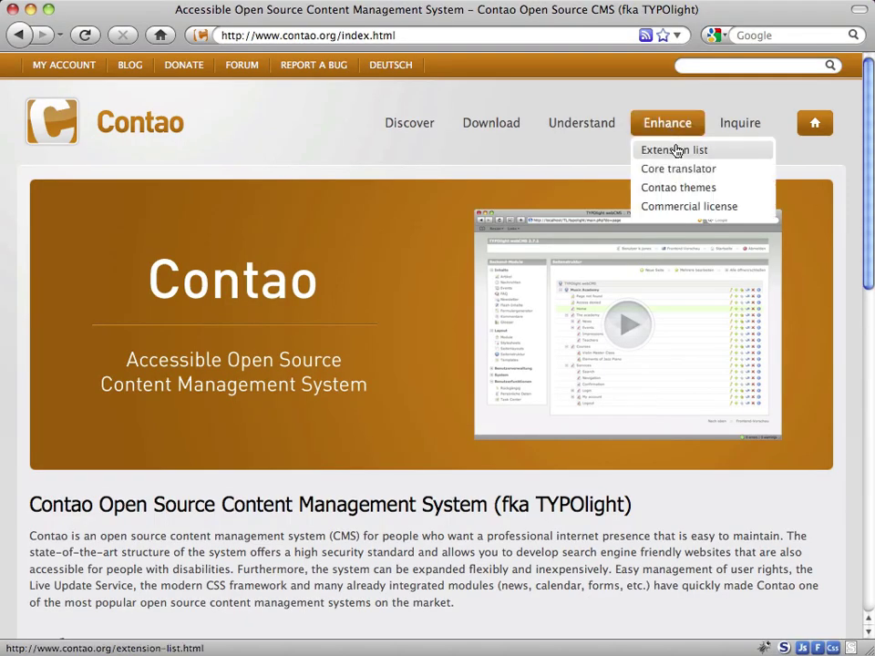
# Add a free extension named french_translation in the Translation category under Manage extensions.
pyautogui.click(677, 153)
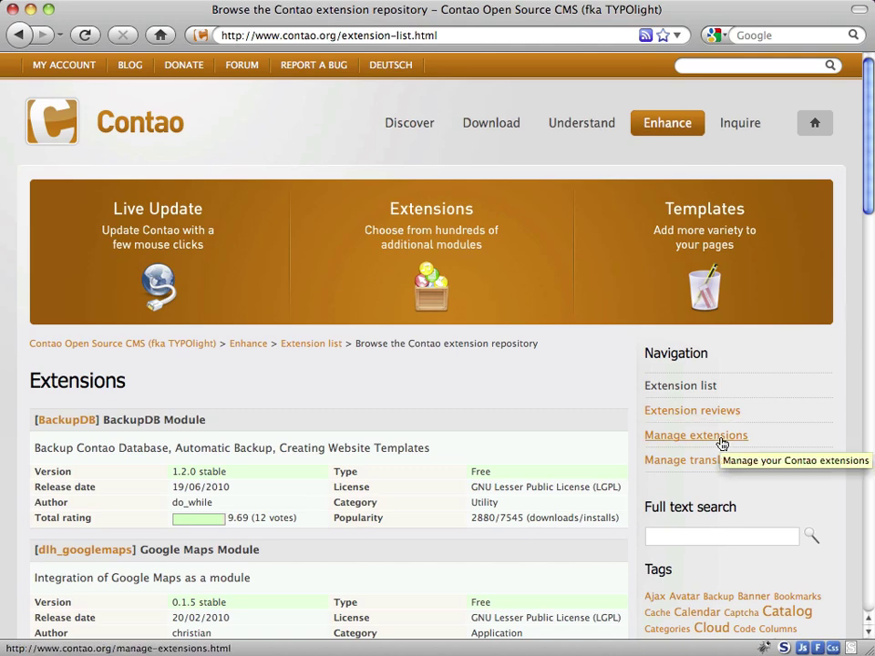
pyautogui.click(721, 443)
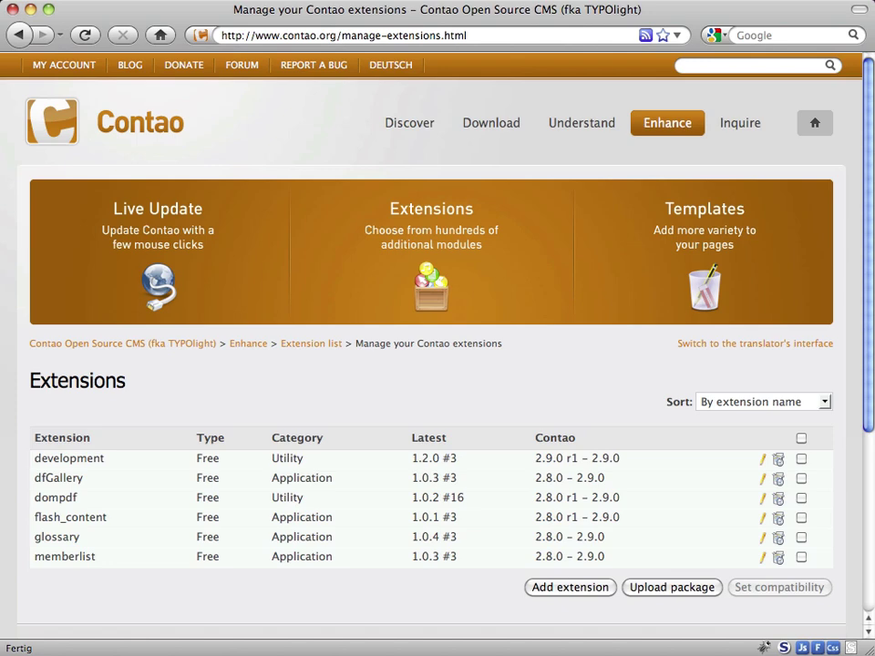
pyautogui.click(571, 588)
pyautogui.scroll(-5, 576, 593)
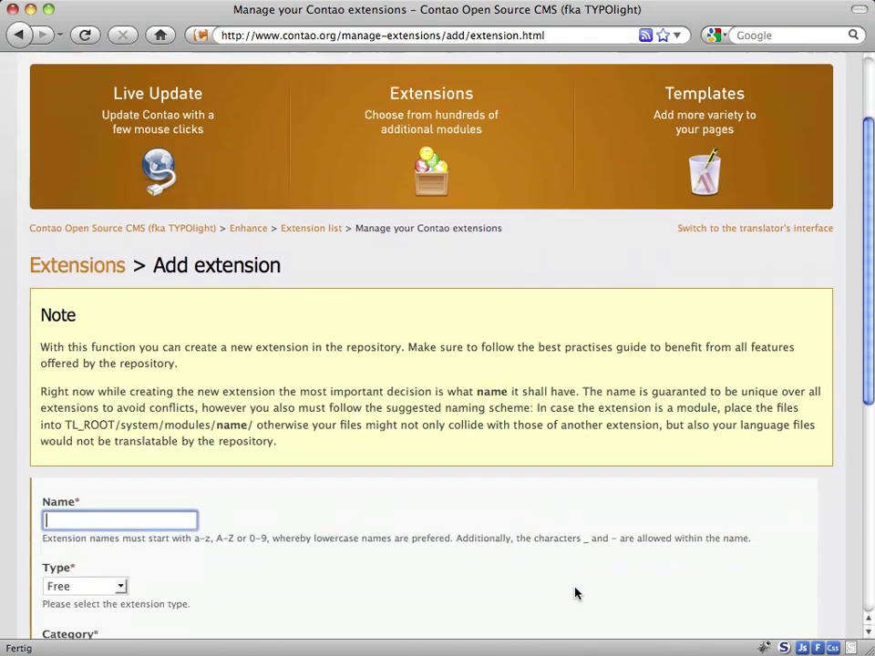
pyautogui.write('fren')
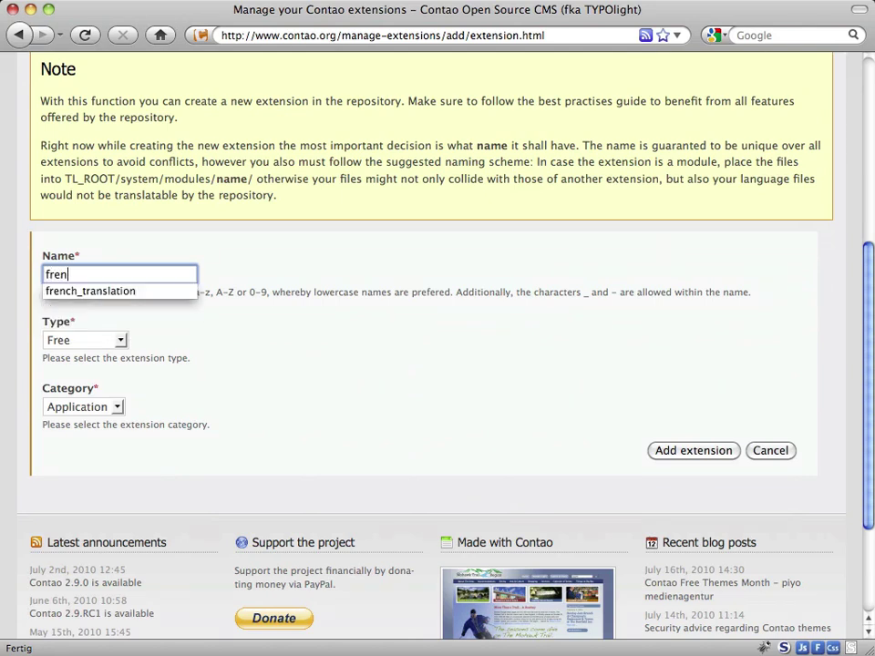
pyautogui.press('Down')
pyautogui.press('Return')
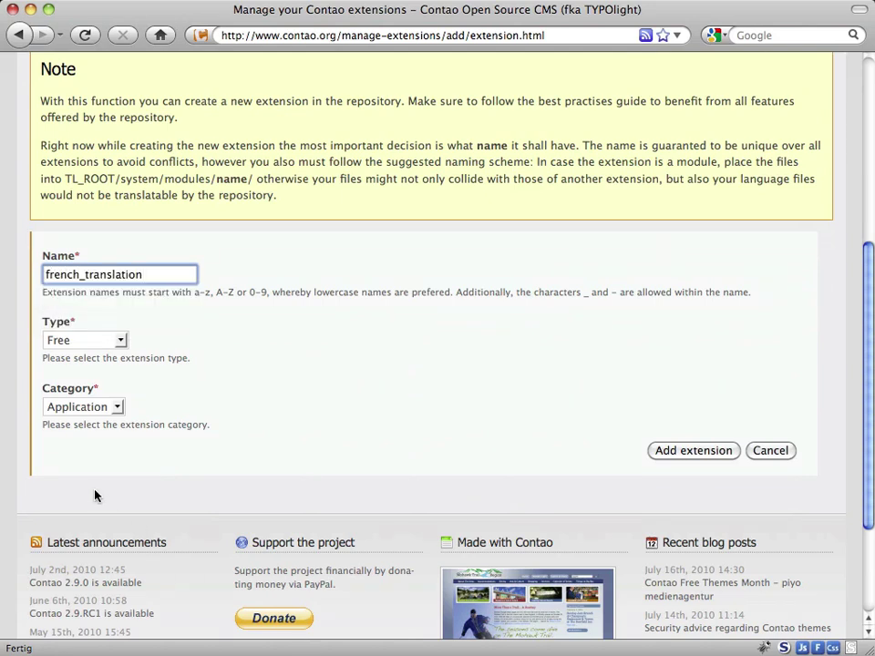
pyautogui.click(91, 408)
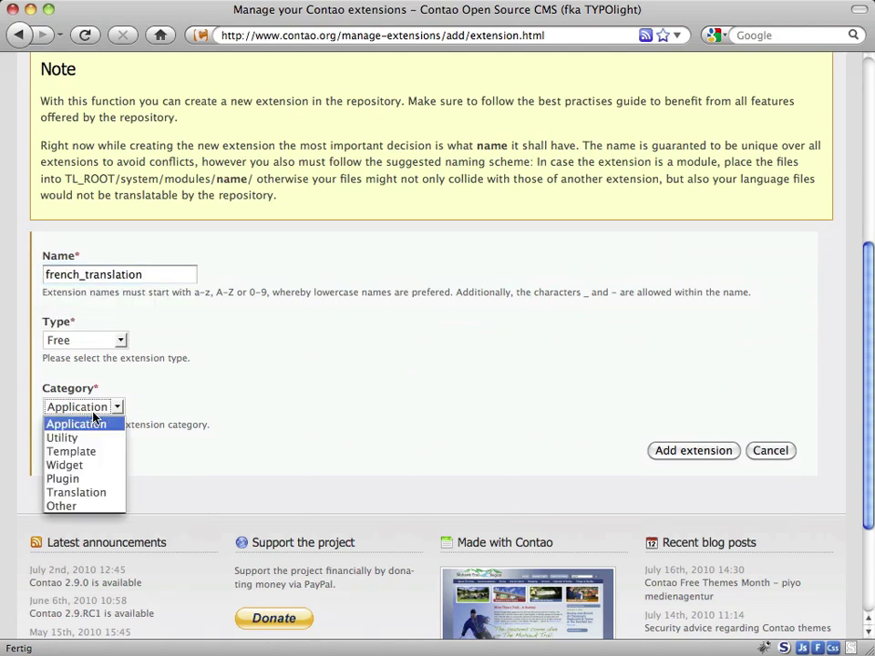
pyautogui.click(92, 493)
pyautogui.click(684, 452)
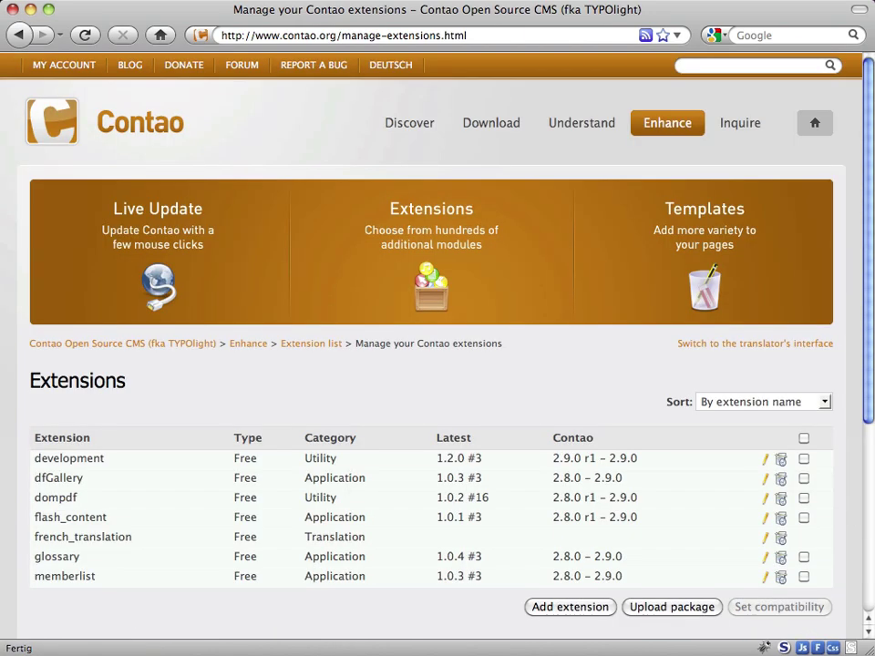
# Add release 2.9.0 stable to french_translation, compatible from 2.9.0 stable to 2.9.0 stable.
pyautogui.click(782, 540)
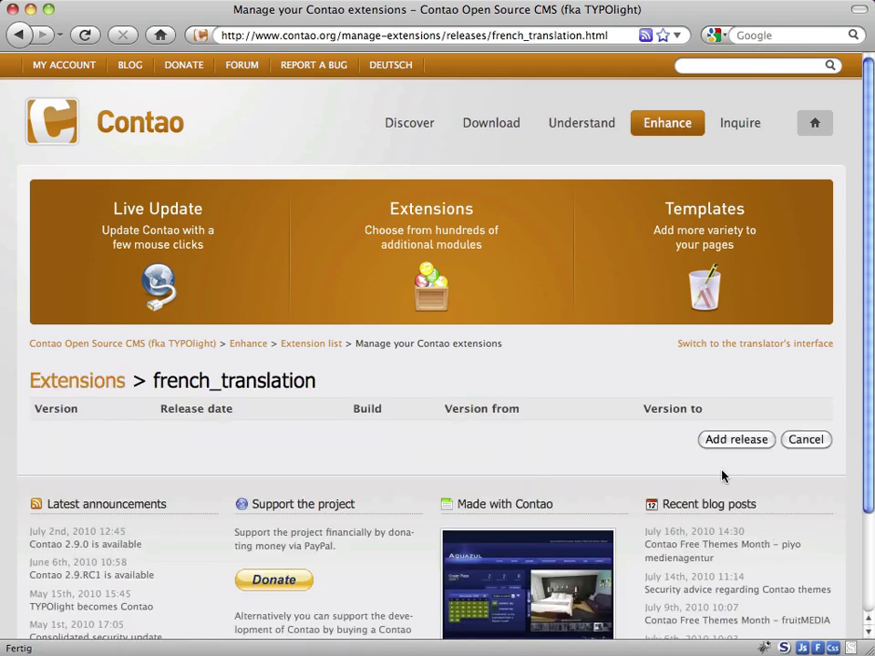
pyautogui.click(734, 442)
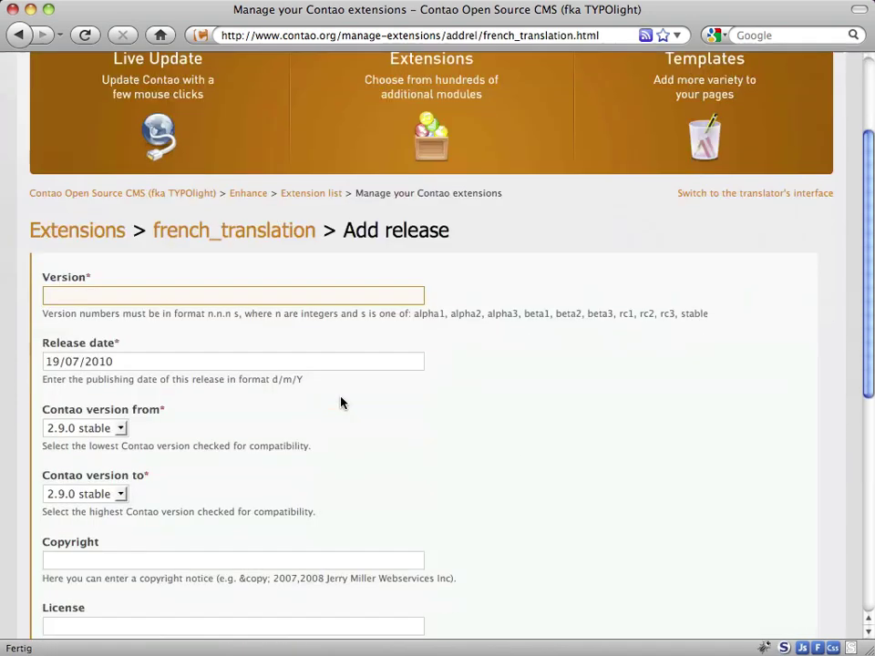
pyautogui.scroll(-3, 342, 402)
pyautogui.write('2.9.')
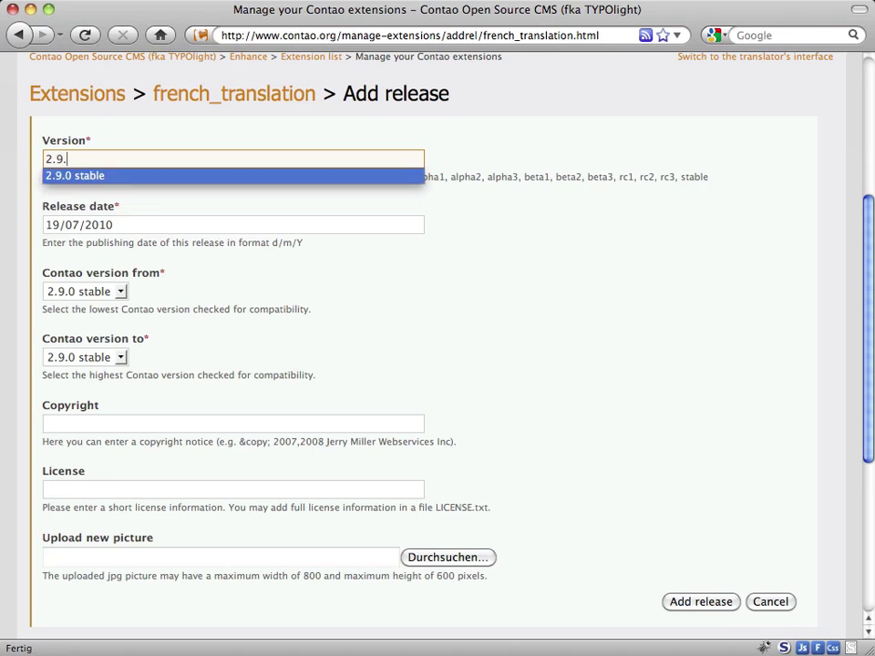
pyautogui.press('Return')
pyautogui.click(117, 292)
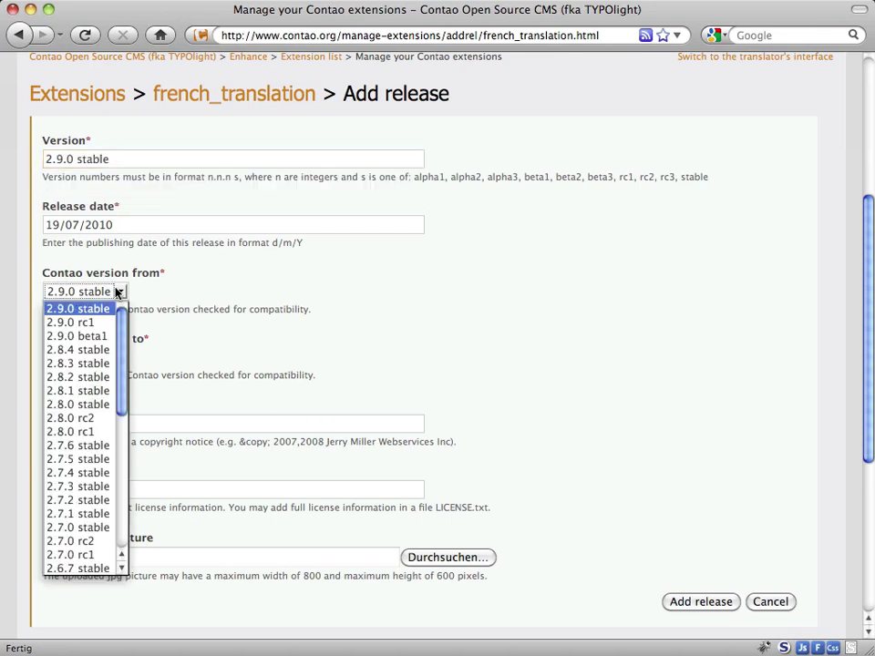
pyautogui.click(122, 290)
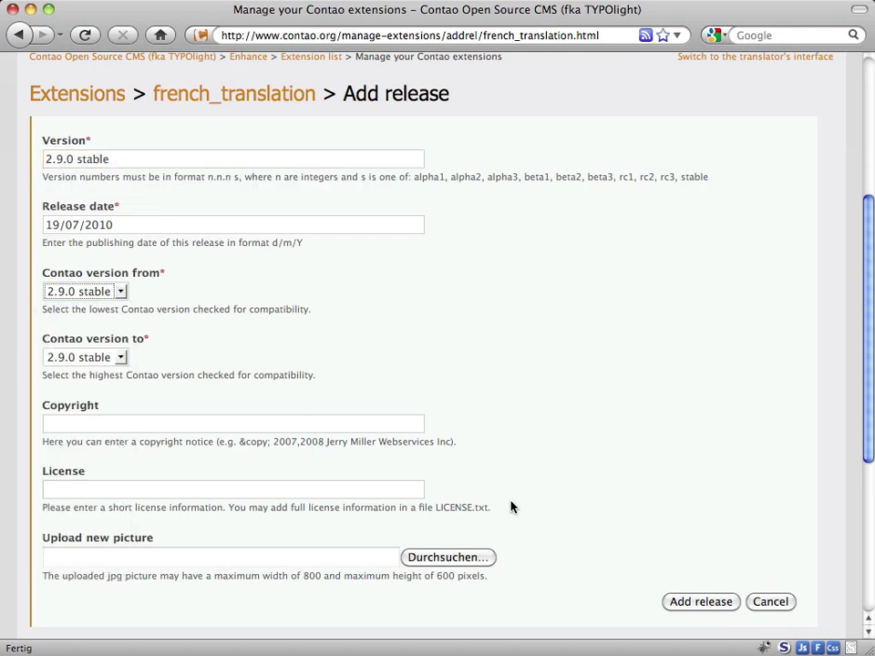
pyautogui.click(716, 608)
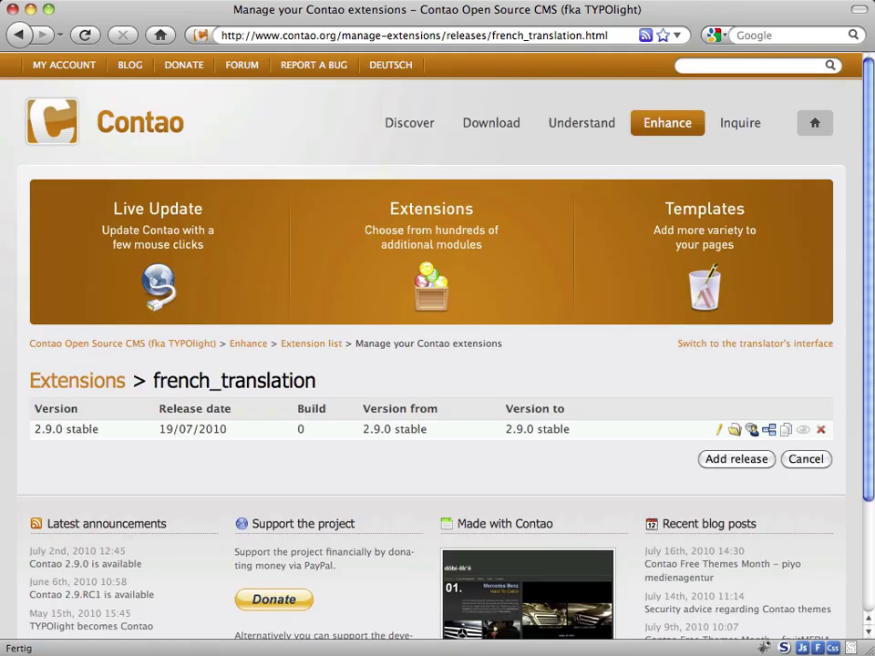
# Select TYPOlight-French-v56.zip as the first source file for the 2.9.0 stable release.
pyautogui.click(737, 436)
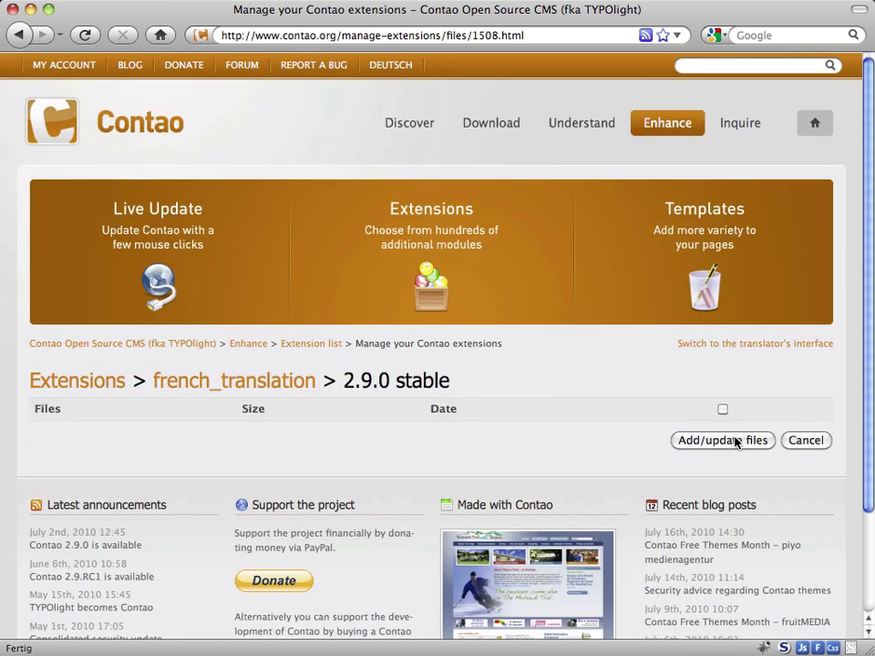
pyautogui.click(737, 441)
pyautogui.scroll(-5, 735, 443)
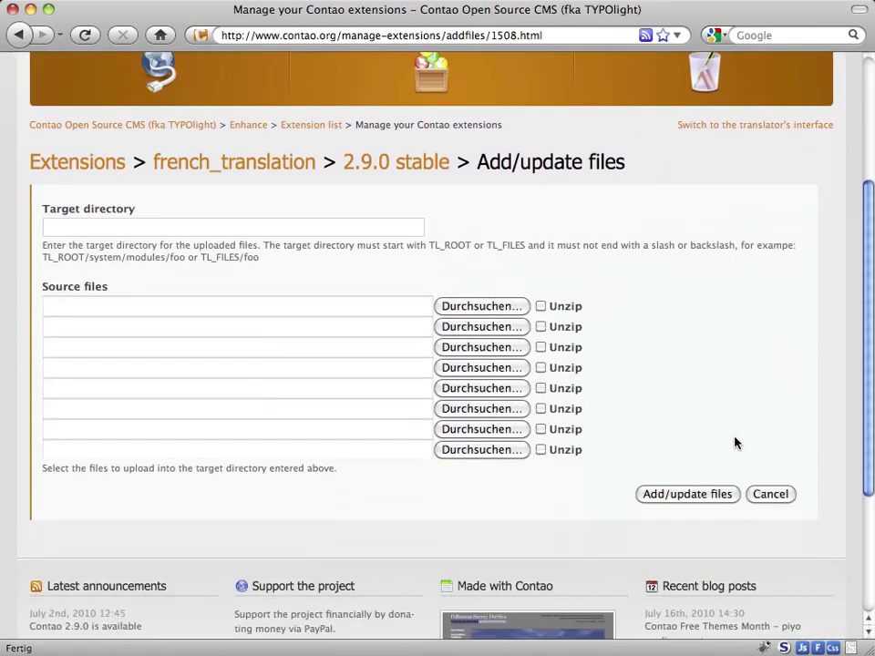
pyautogui.click(453, 308)
pyautogui.click(697, 195)
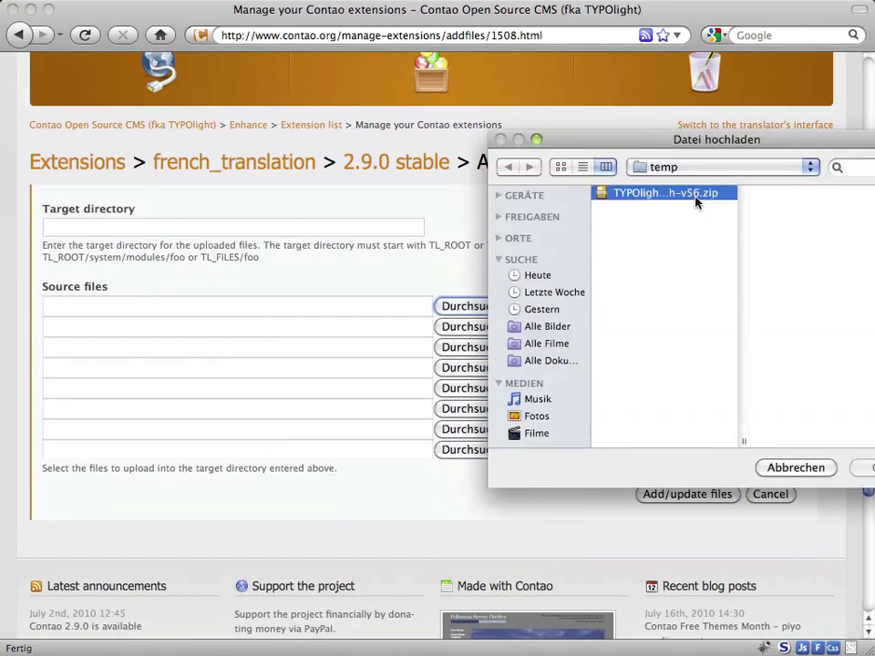
pyautogui.click(865, 468)
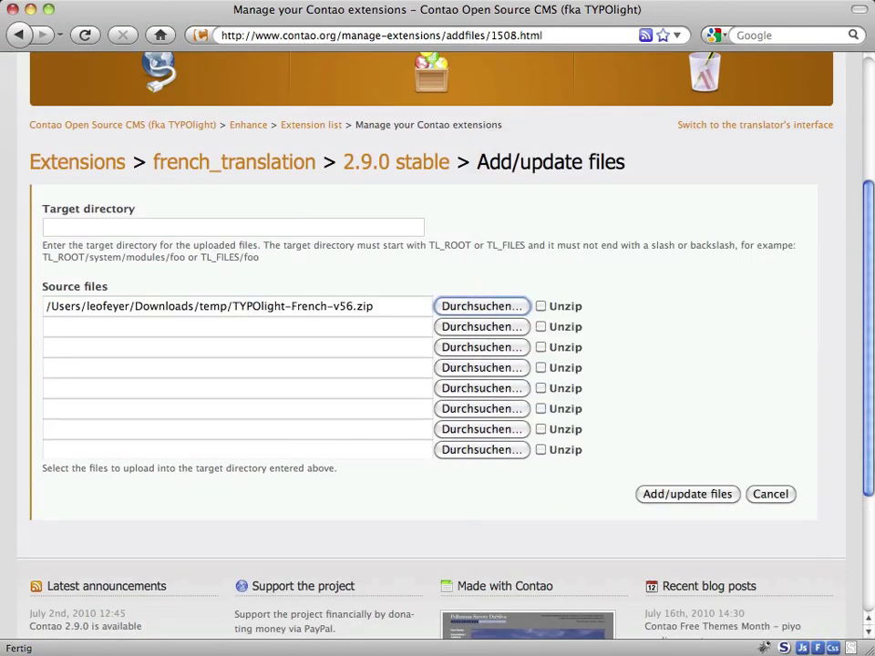
# Set the target directory to TL_ROOT and upload the zip unpacked.
pyautogui.click(324, 234)
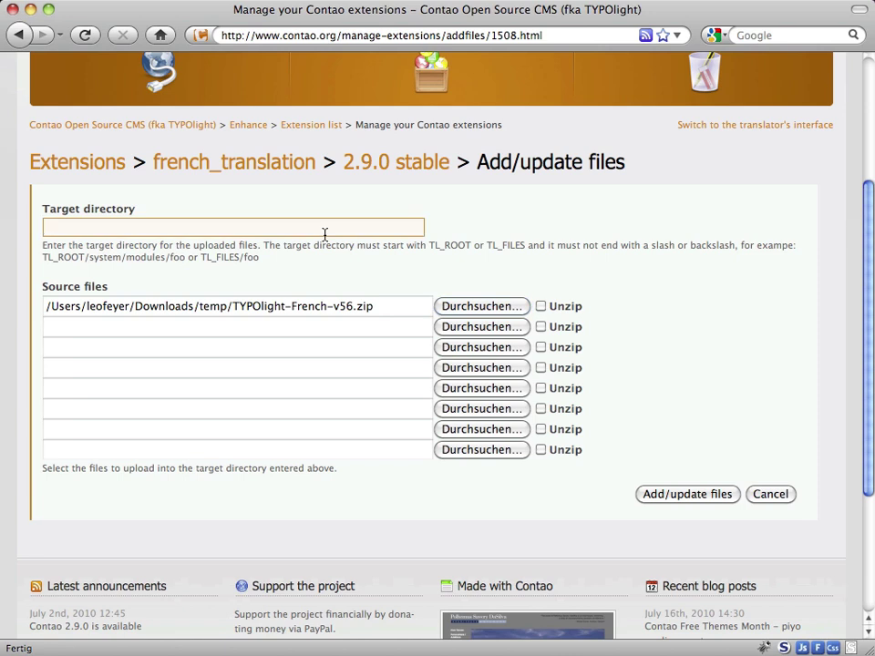
pyautogui.write('TL_ROOT')
pyautogui.press('Down')
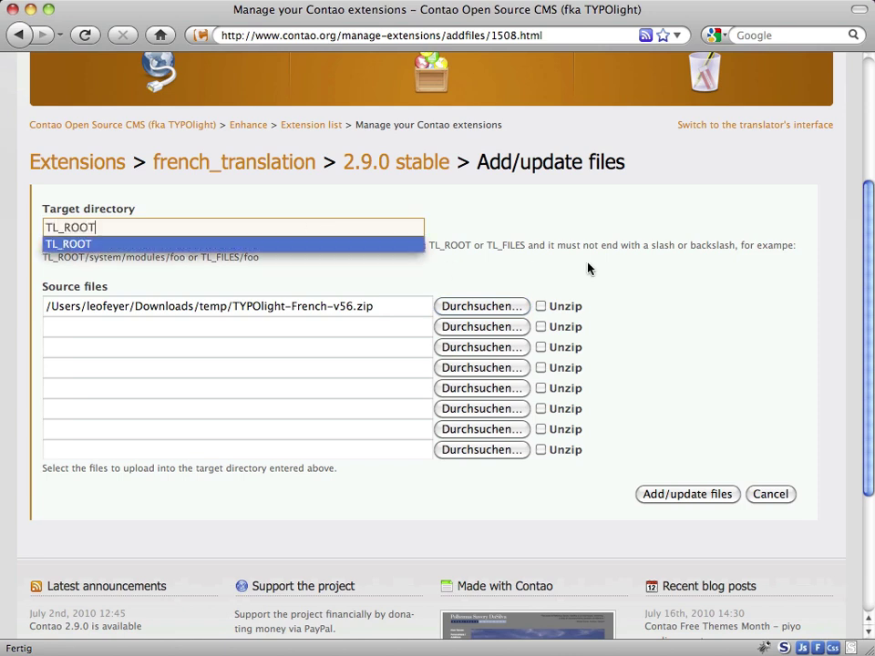
pyautogui.click(588, 268)
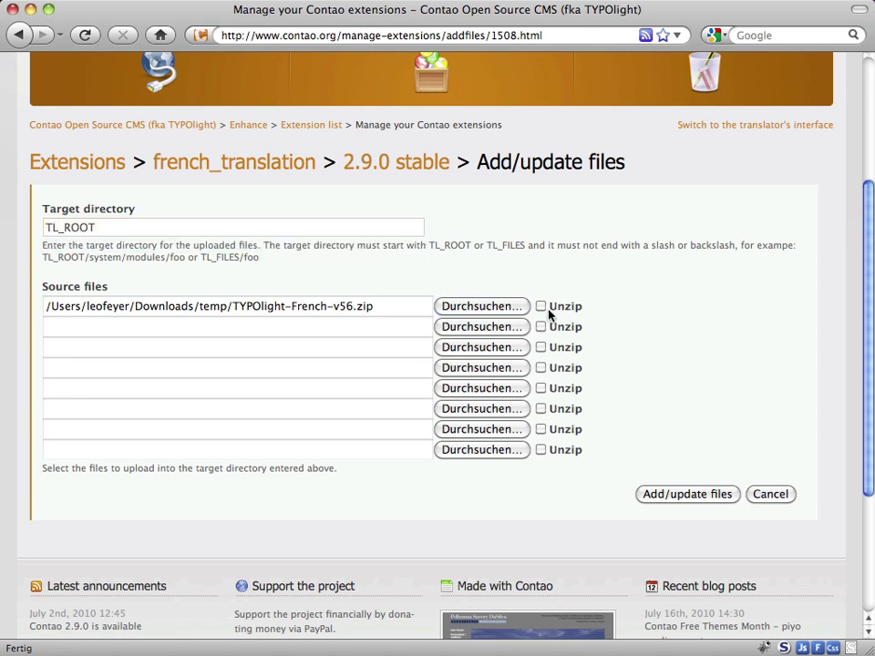
pyautogui.click(686, 496)
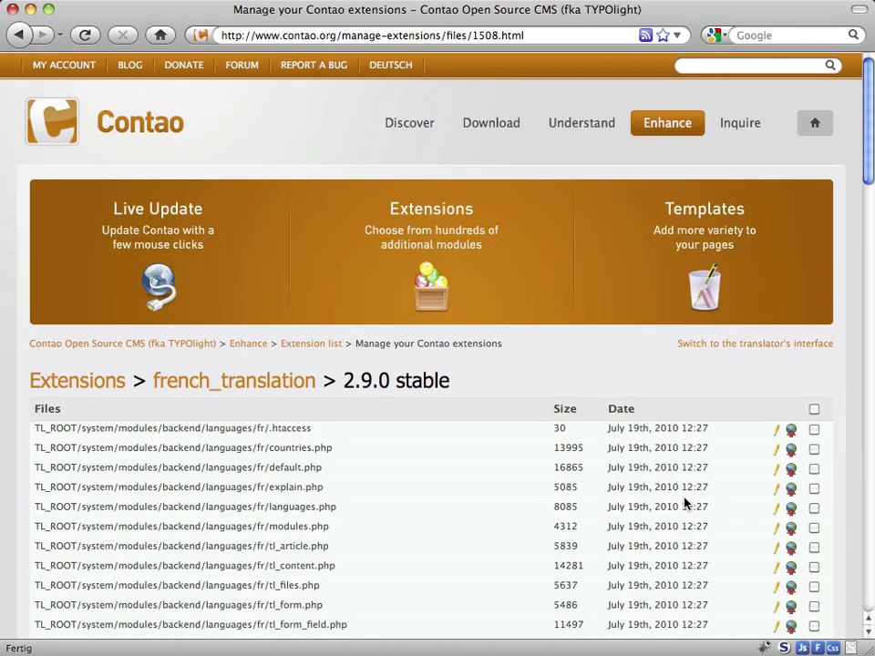
# Scroll through the uploaded French language files, then cancel back to the releases list.
pyautogui.scroll(-5, 719, 264)
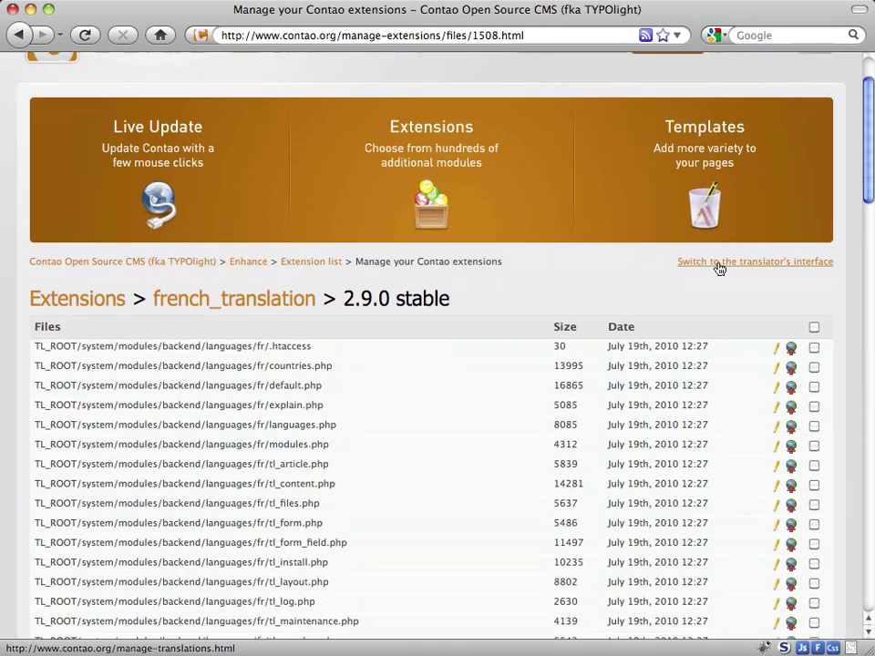
pyautogui.scroll(-15, 720, 266)
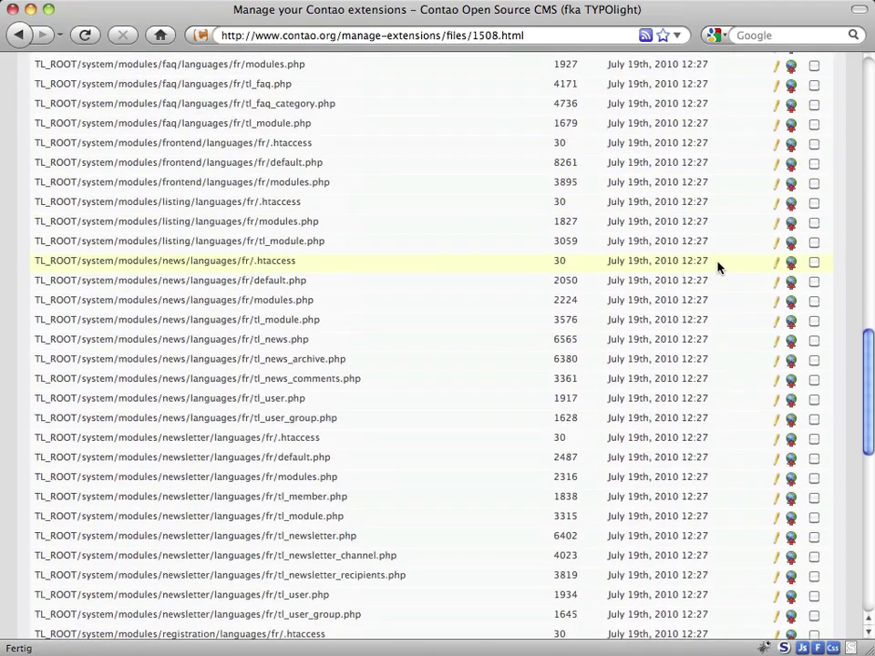
pyautogui.scroll(-2, 719, 268)
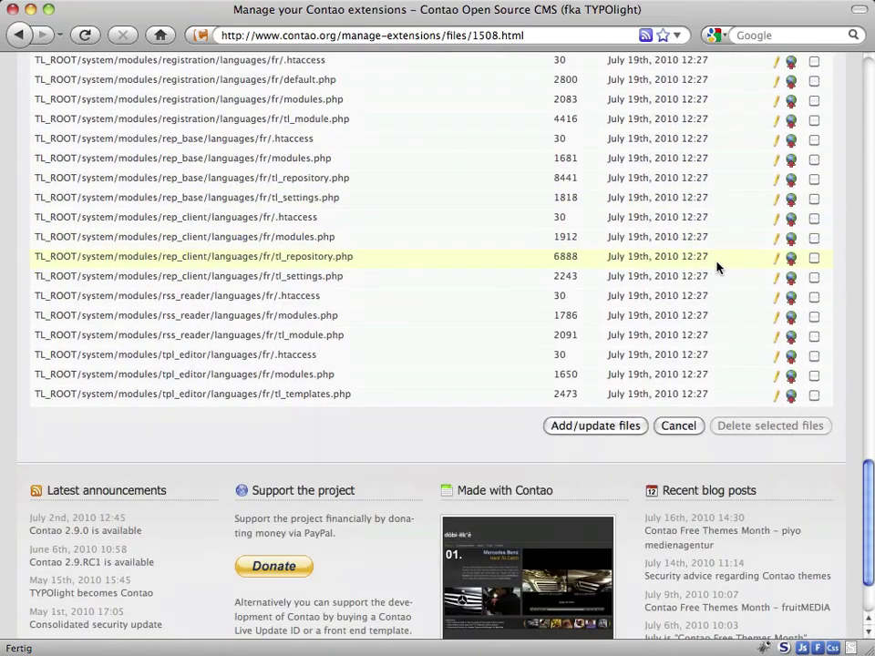
pyautogui.click(684, 428)
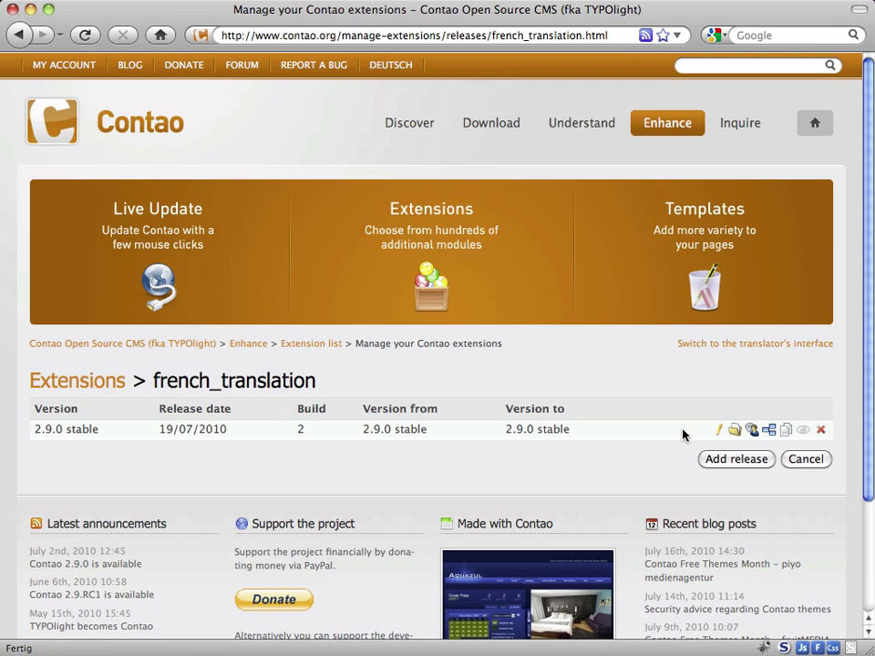
# Start a new language entry for the 2.9.0 stable release with language English.
pyautogui.click(751, 430)
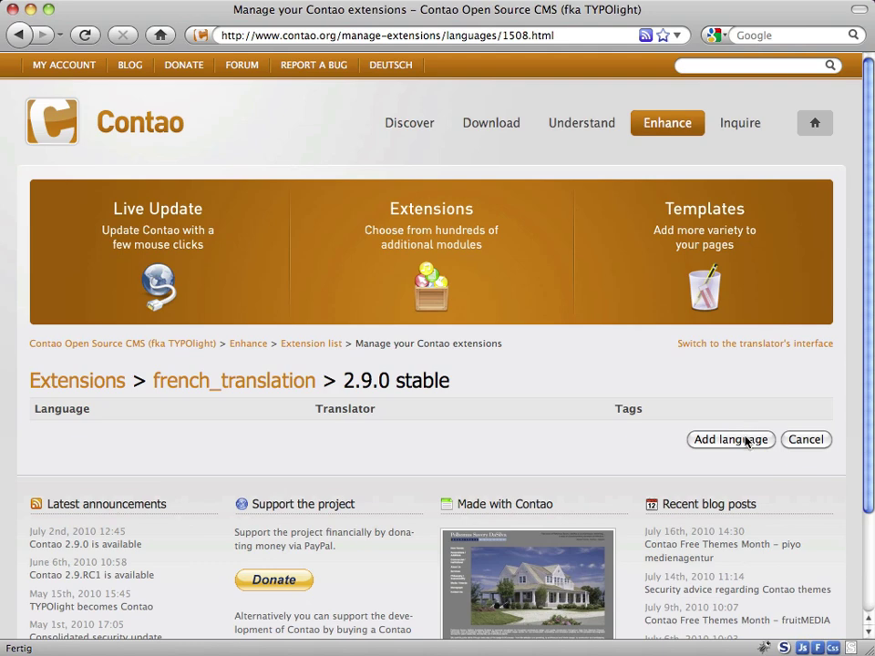
pyautogui.click(746, 440)
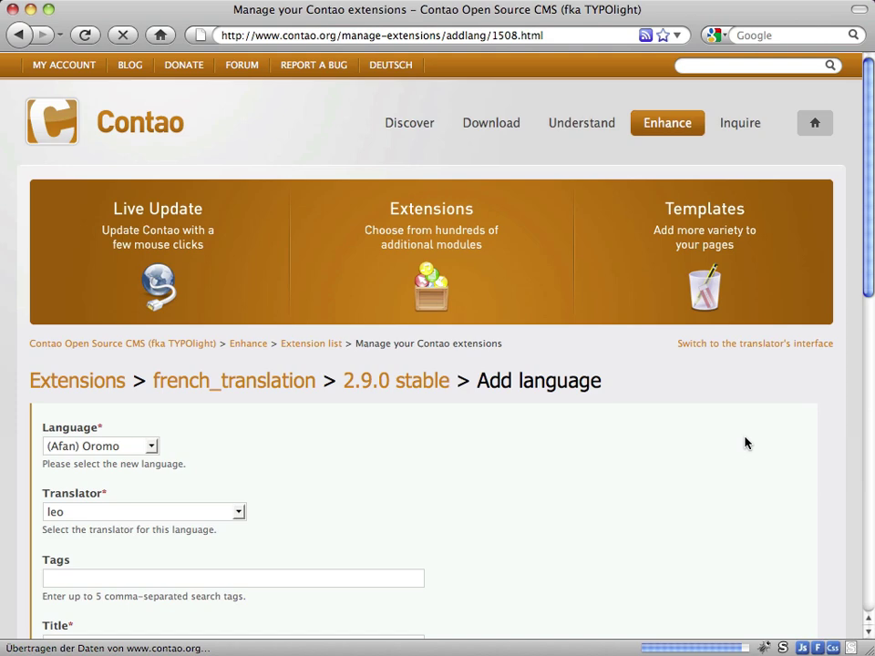
pyautogui.scroll(-10, 745, 443)
pyautogui.click(150, 87)
pyautogui.press('e')
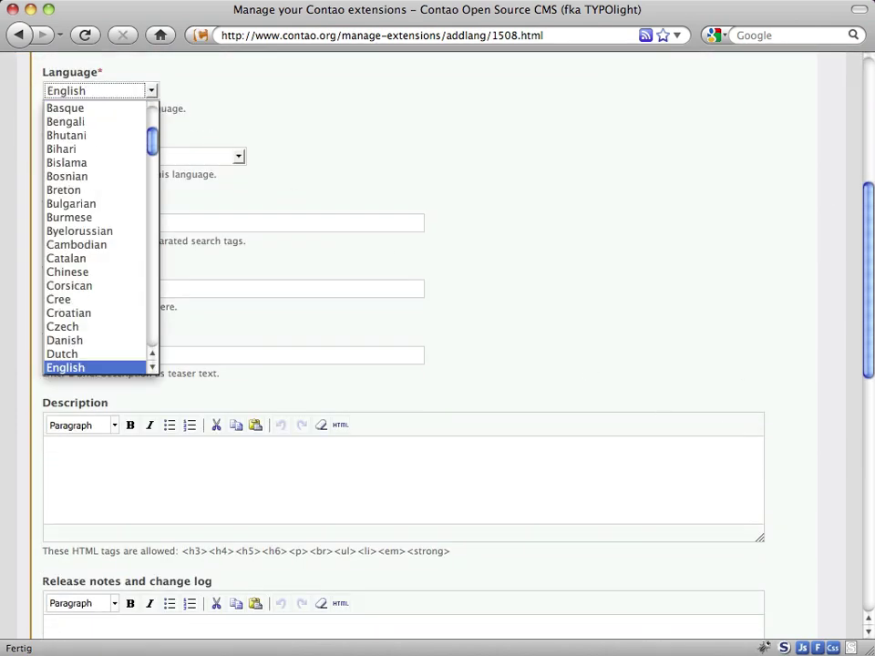
pyautogui.click(110, 368)
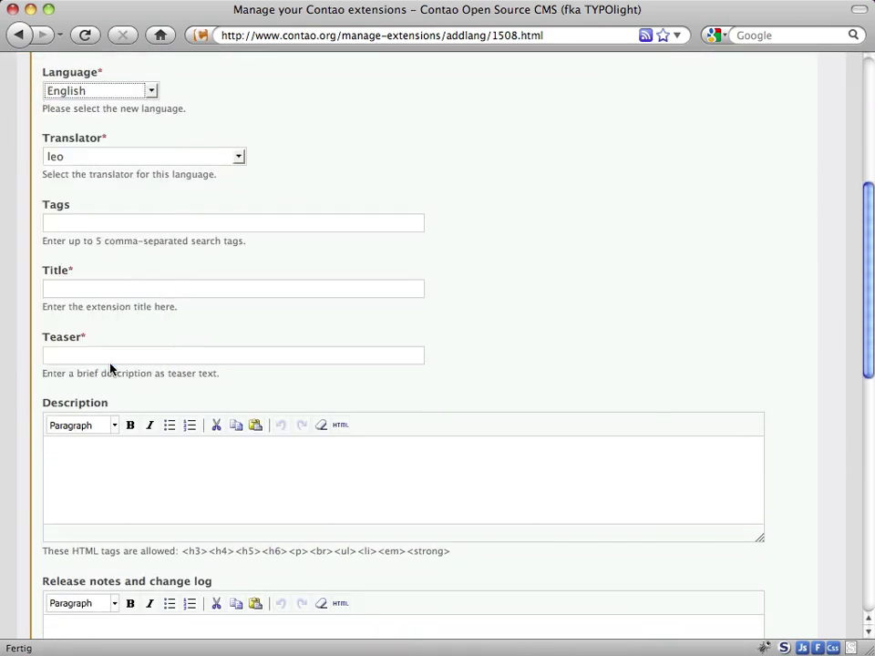
# Enter title 'French core translation for Contao 2.9.0' and a matching teaser, then save.
pyautogui.click(164, 292)
pyautogui.write('f')
pyautogui.click(168, 305)
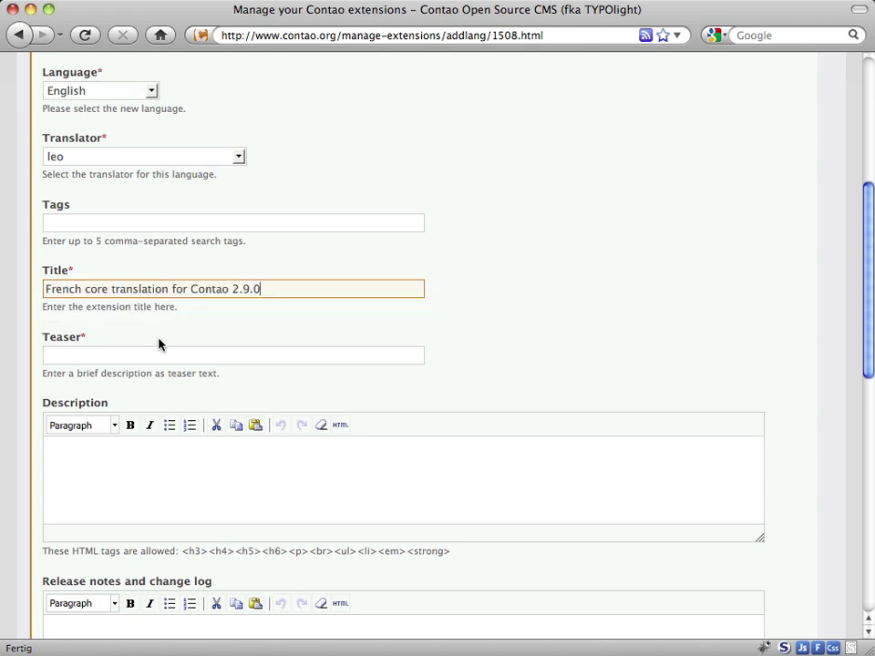
pyautogui.click(156, 354)
pyautogui.write('T')
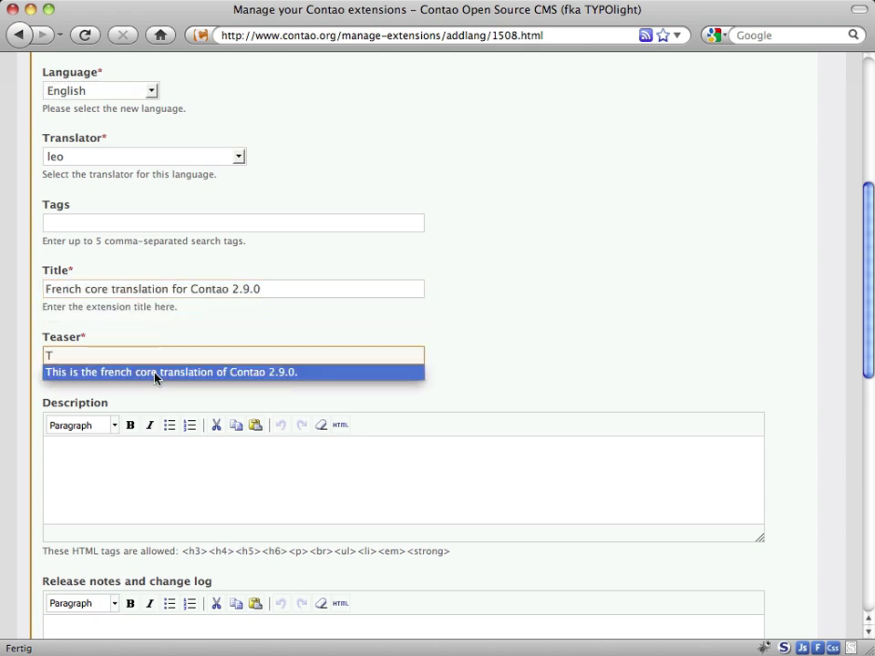
pyautogui.click(156, 371)
pyautogui.scroll(-10, 381, 377)
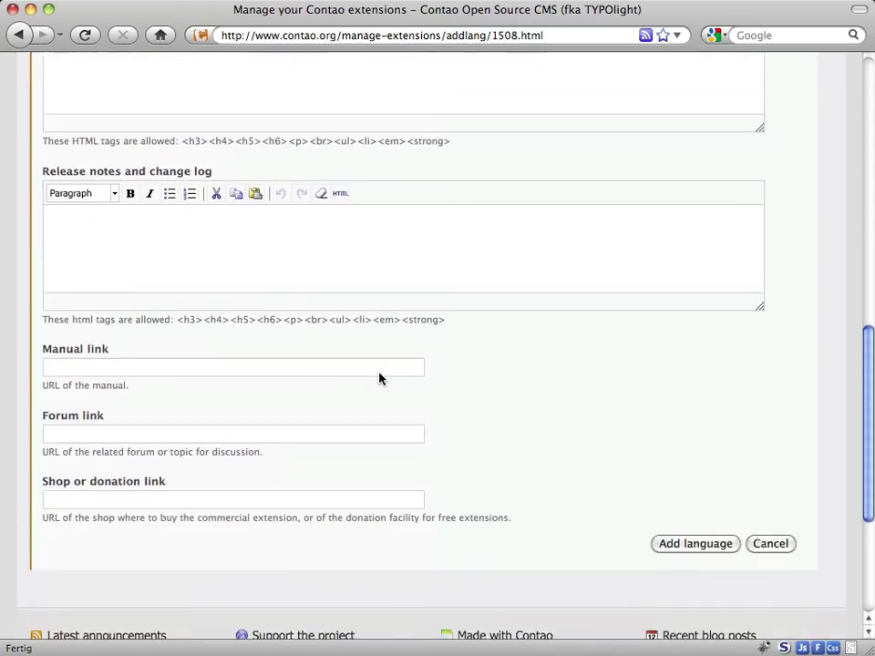
pyautogui.scroll(-2, 379, 378)
pyautogui.click(732, 481)
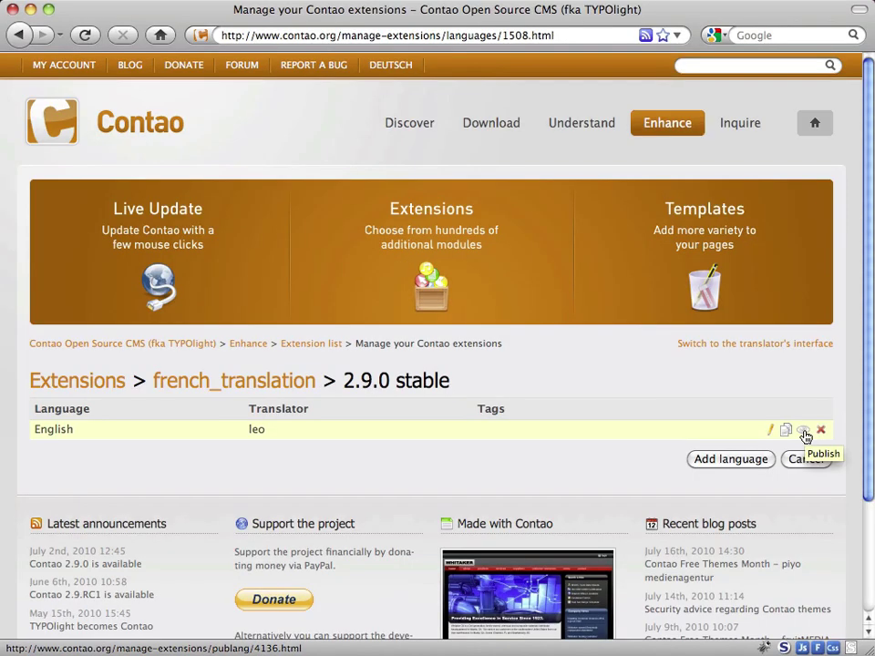
# Publish the English language entry, then publish the 2.9.0 stable release, confirming each.
pyautogui.click(804, 432)
pyautogui.click(574, 110)
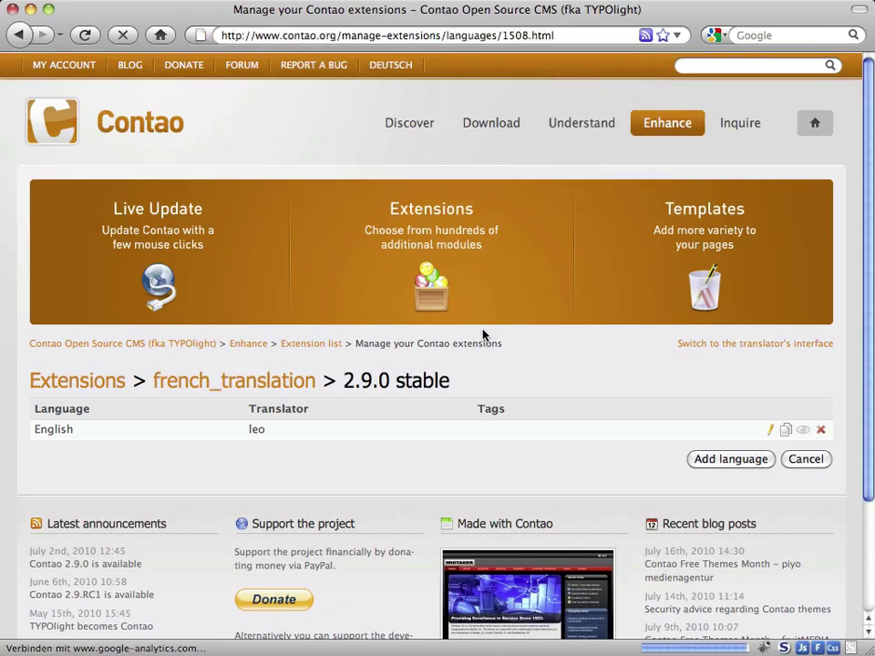
pyautogui.click(299, 378)
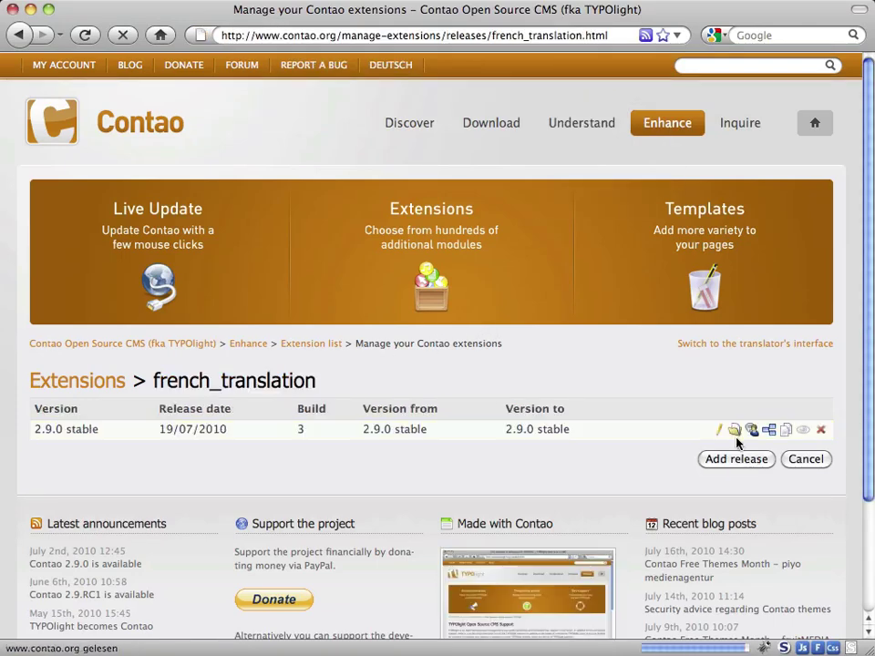
pyautogui.click(805, 431)
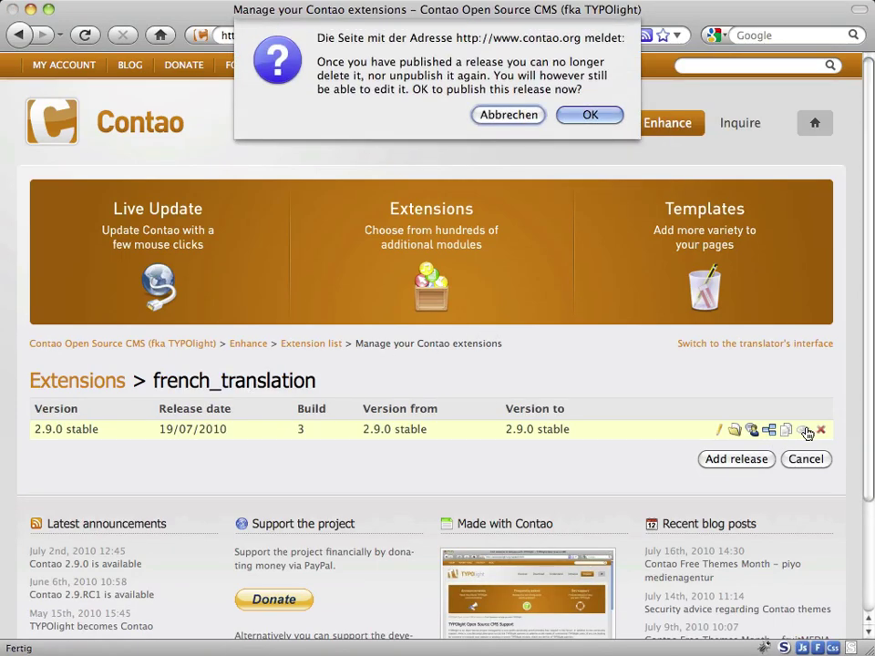
pyautogui.click(607, 121)
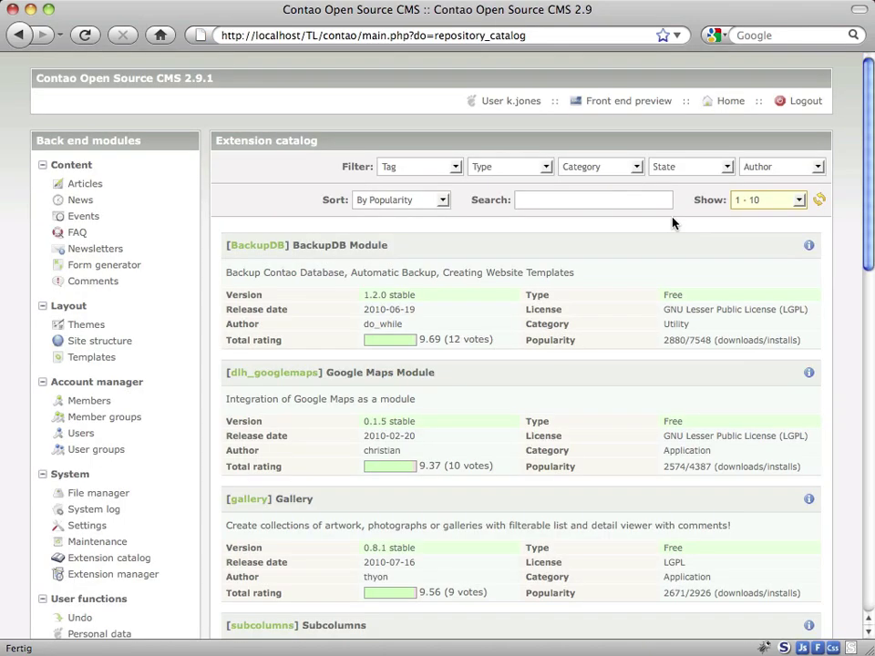
# Filter the Extension catalog to Translation and open french_translation's 2.9.0 stable details.
pyautogui.click(639, 167)
pyautogui.click(622, 265)
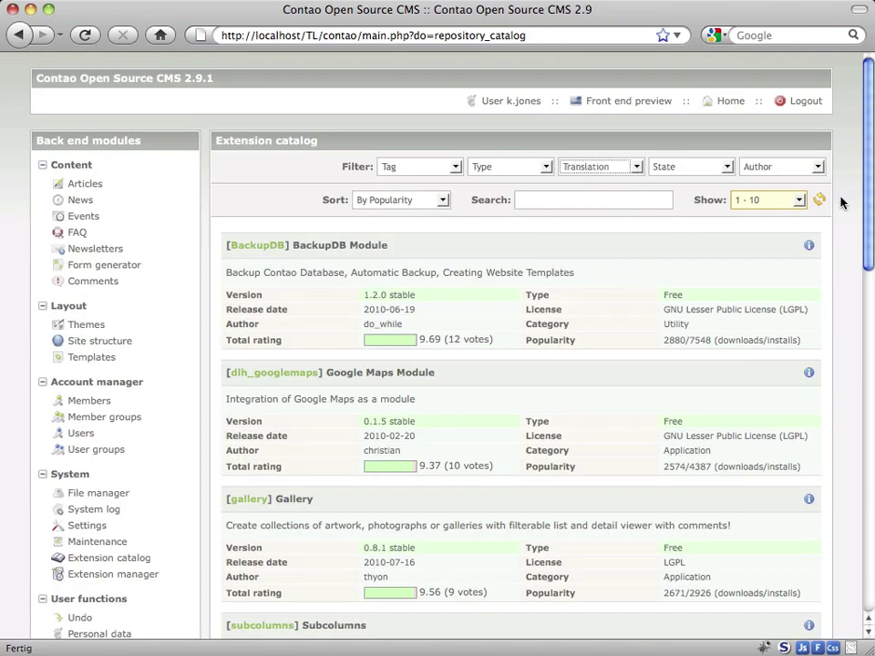
pyautogui.click(818, 202)
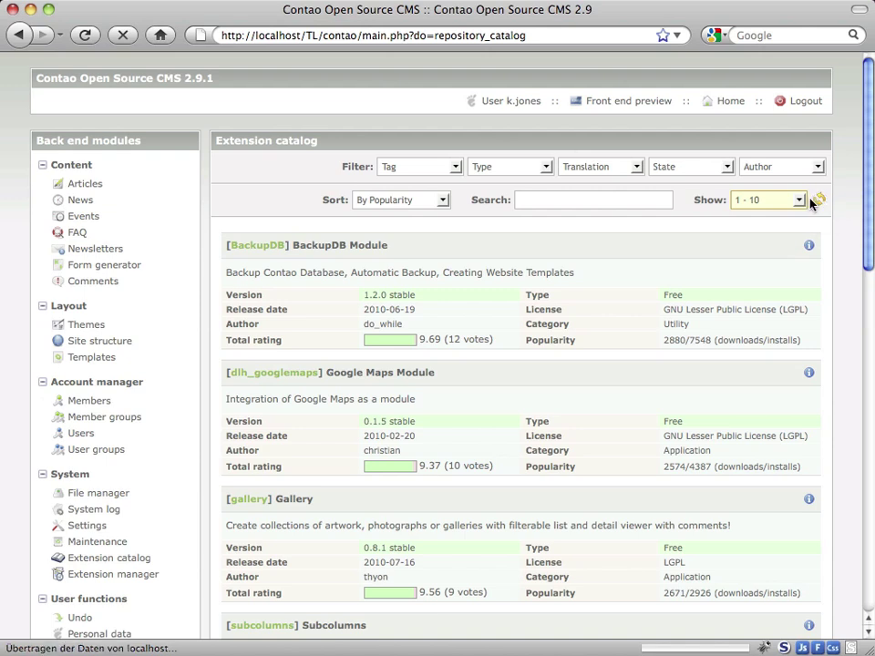
pyautogui.click(278, 247)
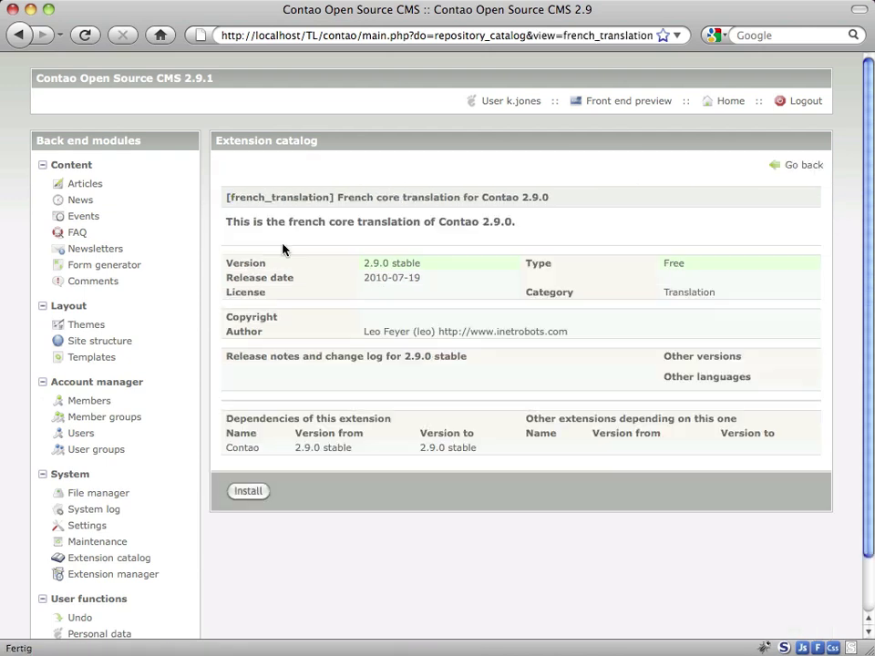